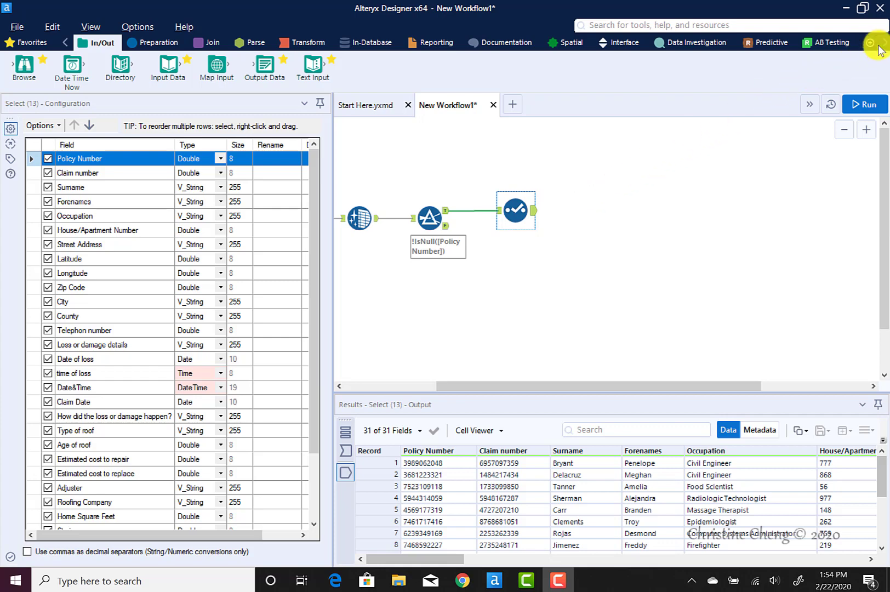
Add a Unique tool to the canvas, connected to the output of the Select tool
left_click(149, 42)
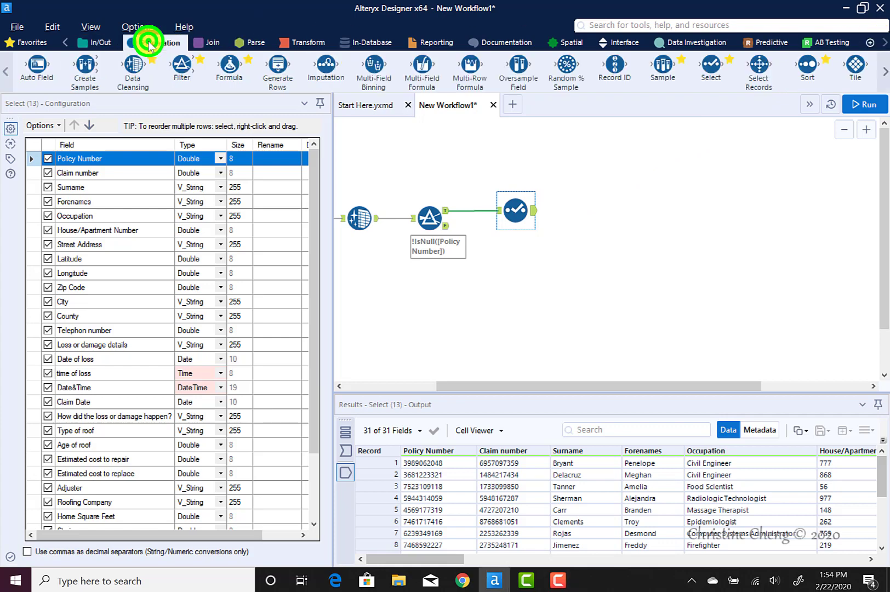
left_click(885, 74)
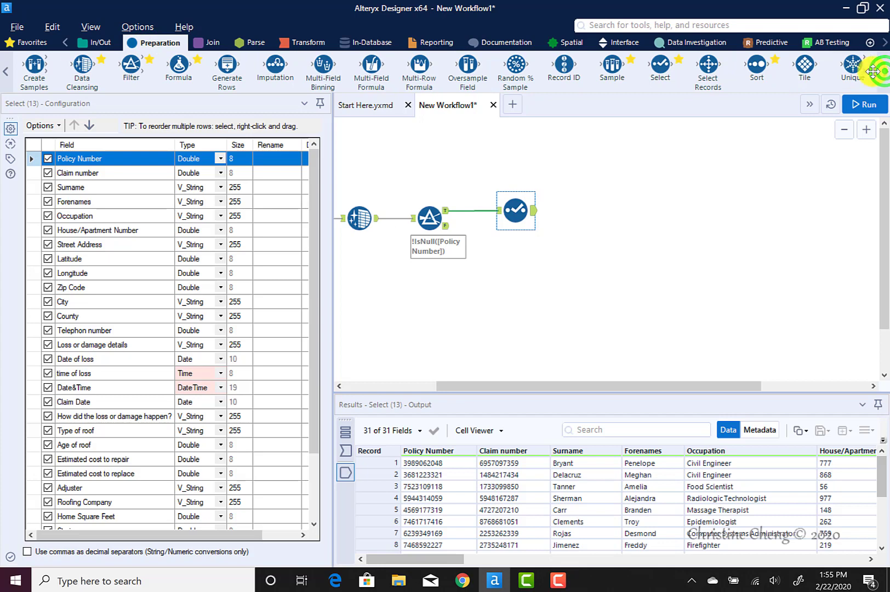
left_click_drag(856, 69, 583, 212)
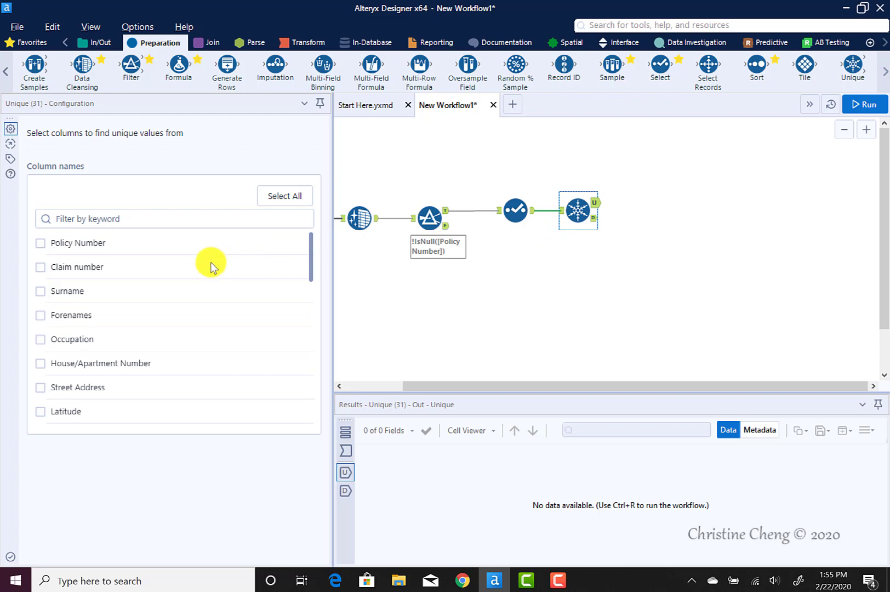
Set the Unique tool to find unique values from House/Apartment Number, Street Address, Zip Code and City
scroll(220, 307, "down", 5)
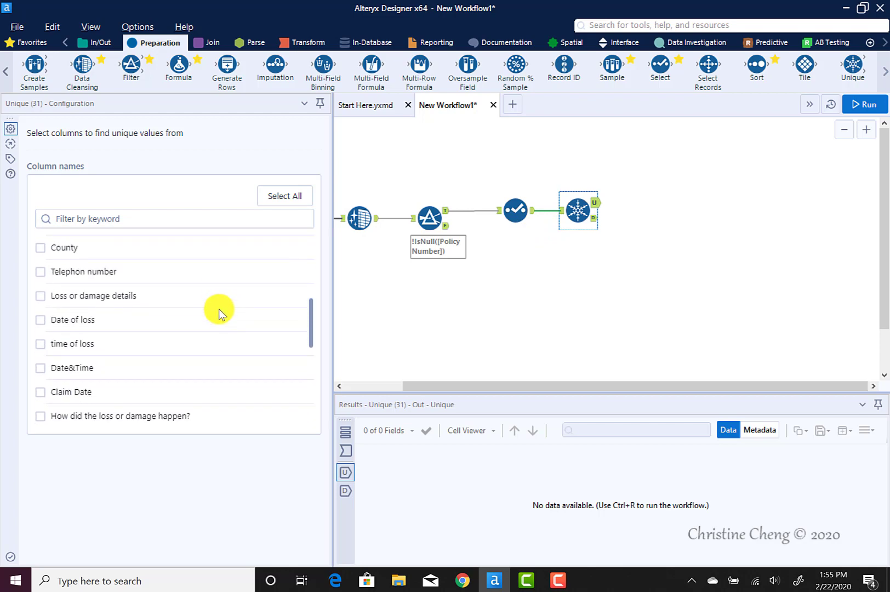
scroll(219, 311, "down", 3)
scroll(220, 311, "up", 5)
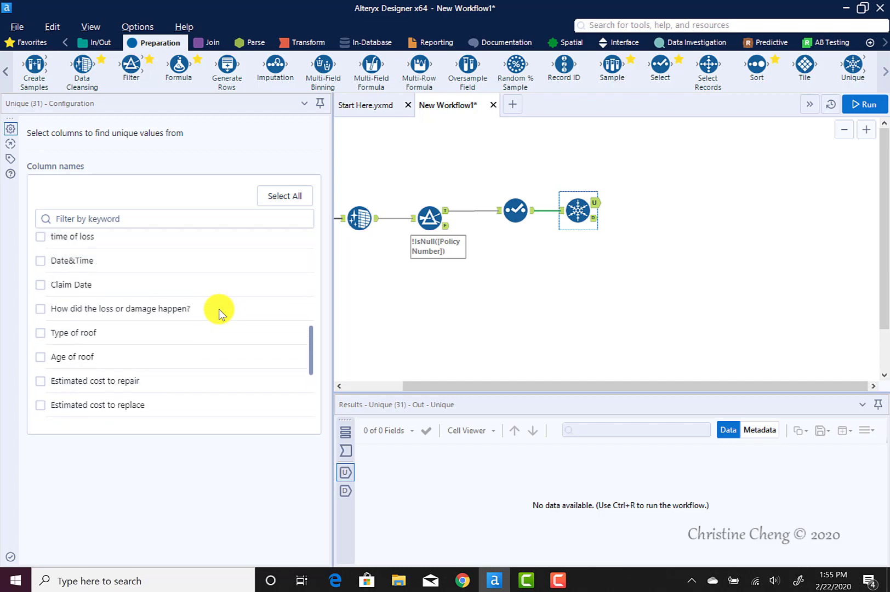
scroll(219, 312, "up", 3)
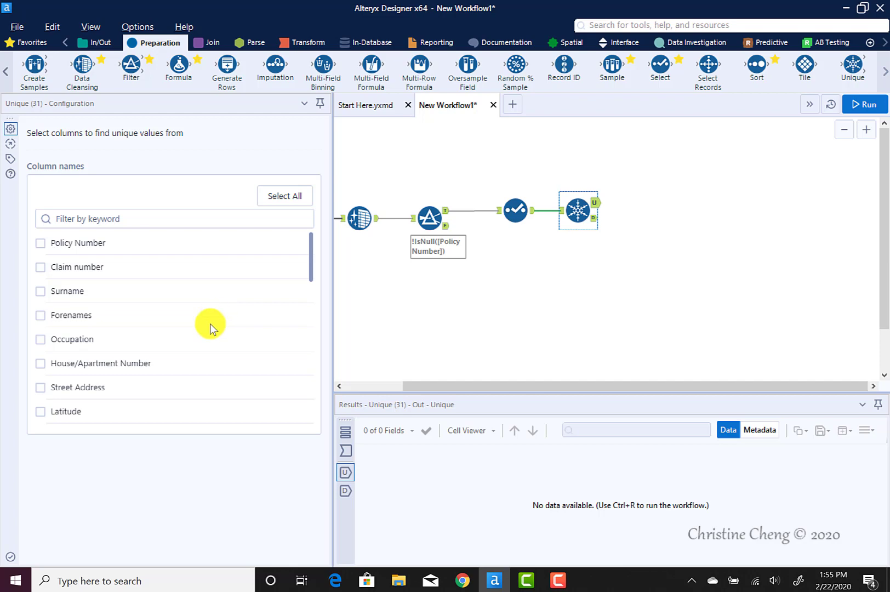
scroll(202, 329, "down", 3)
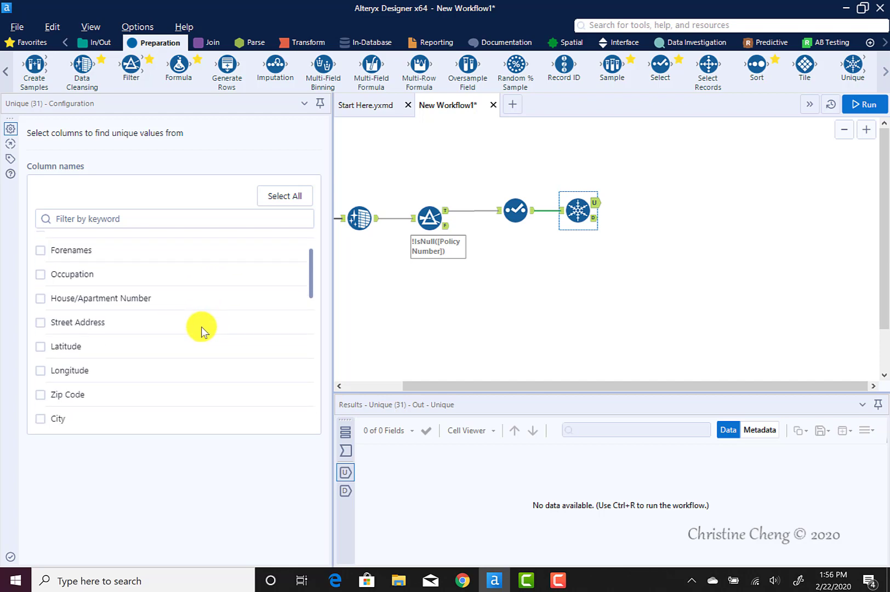
left_click(41, 299)
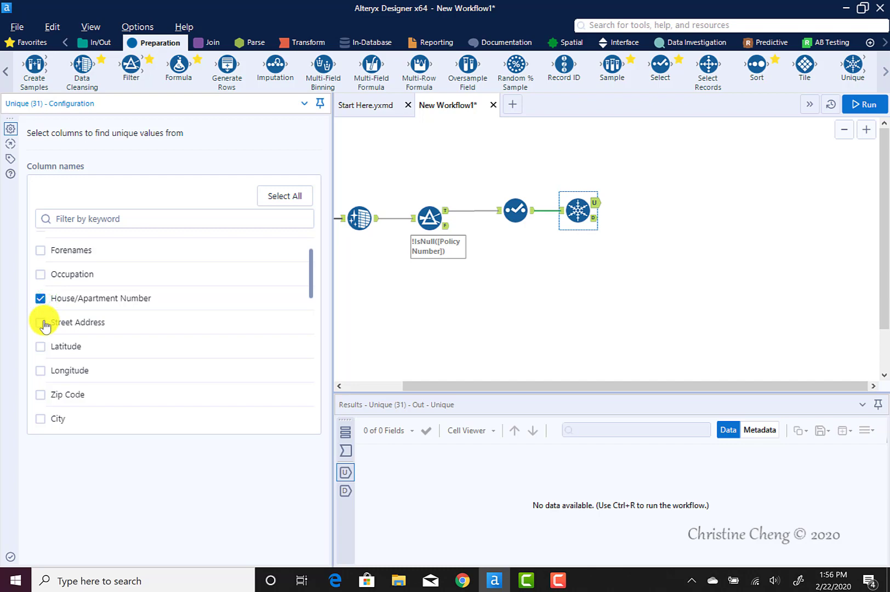
left_click(43, 323)
scroll(44, 321, "down", 2)
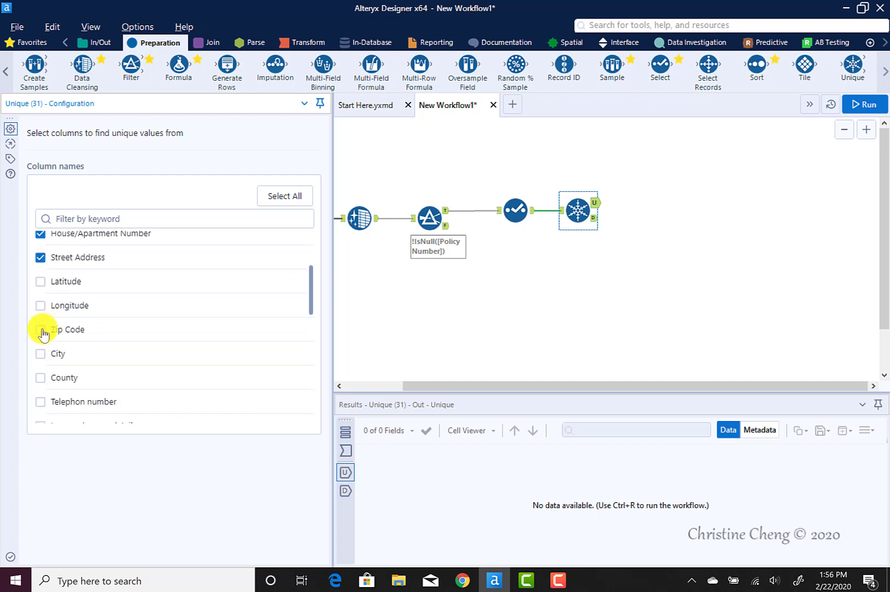
left_click(41, 331)
left_click(38, 356)
Run the workflow and view the Unique tool's unique and duplicate output records
left_click(867, 104)
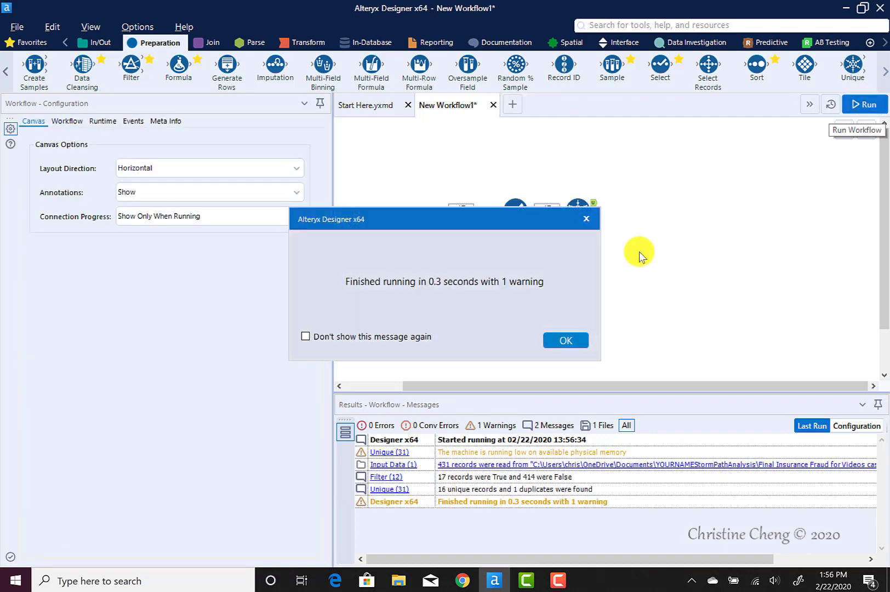
left_click(561, 339)
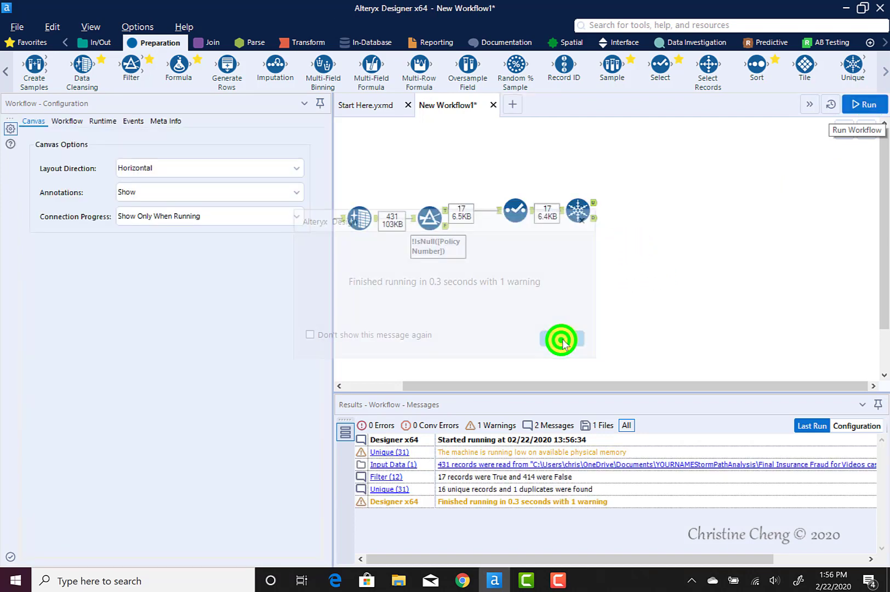
left_click(596, 208)
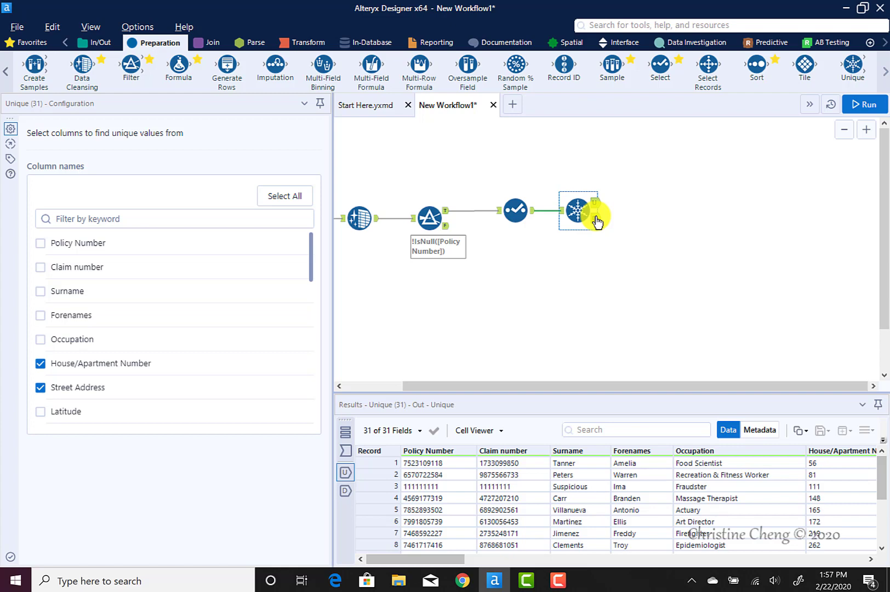
left_click(595, 218)
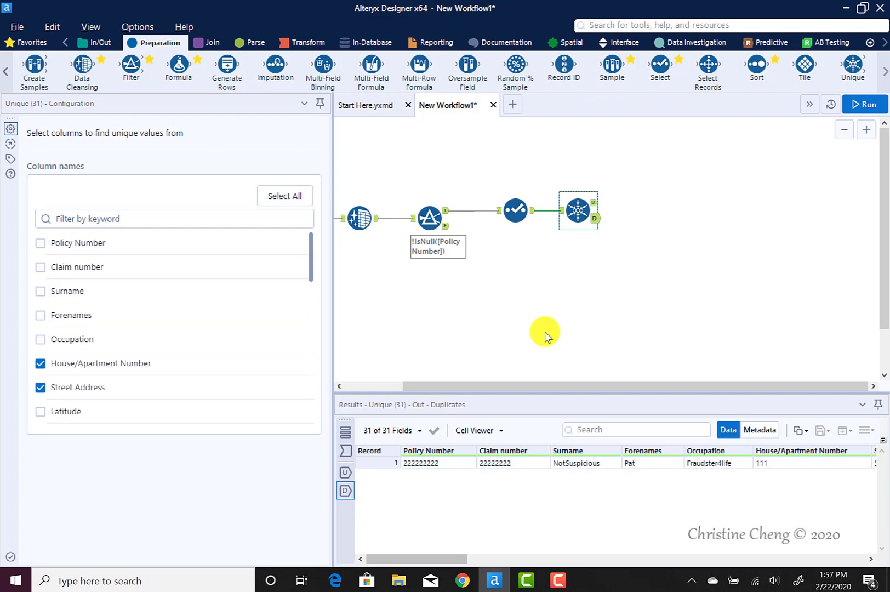
Add a Join tool after the Unique tool, connecting the unique output to its left input and the duplicates output to its right input
left_click(341, 205)
left_click(209, 42)
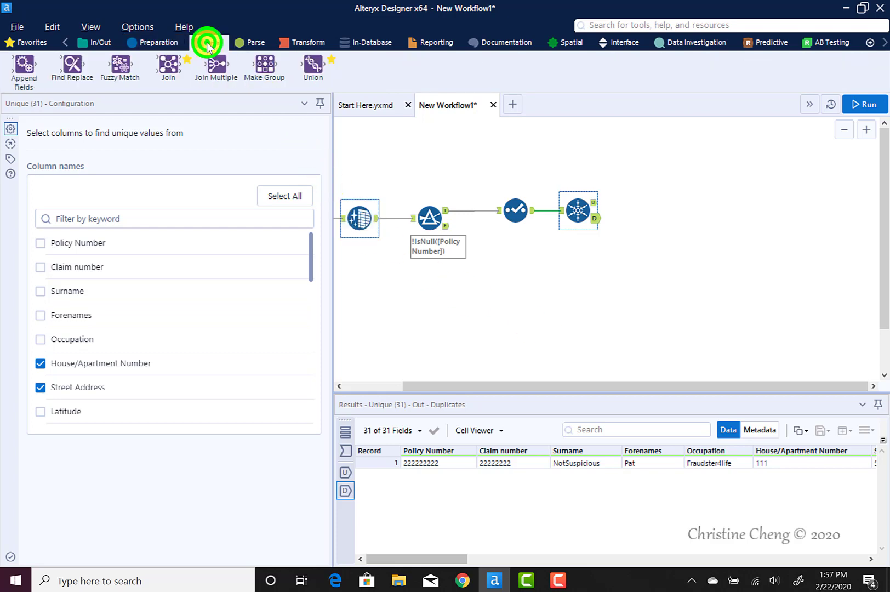
left_click_drag(172, 64, 657, 213)
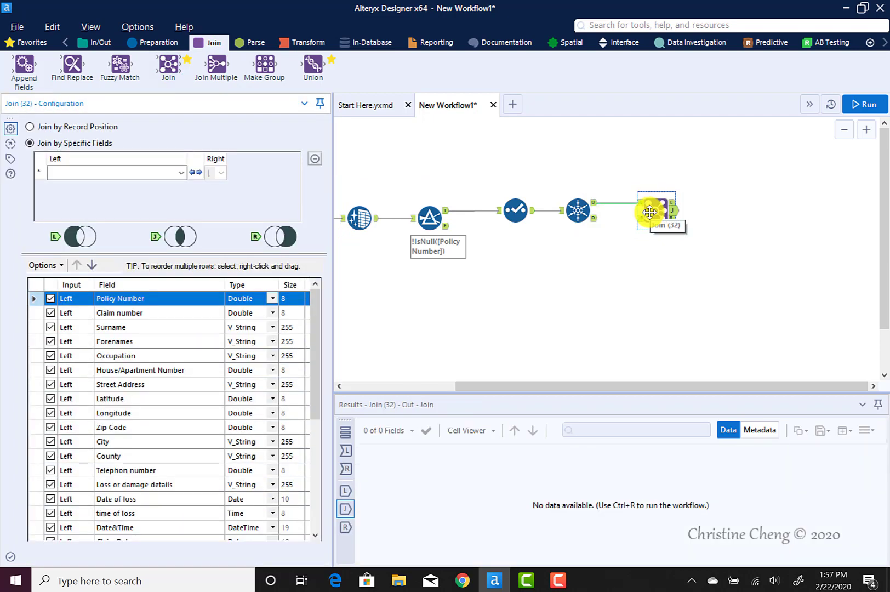
left_click(596, 218)
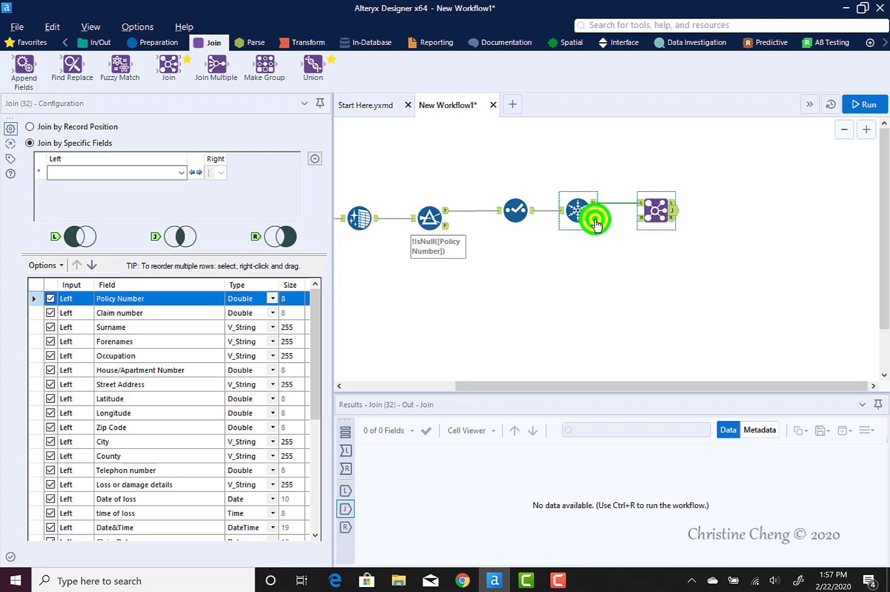
left_click_drag(595, 218, 642, 219)
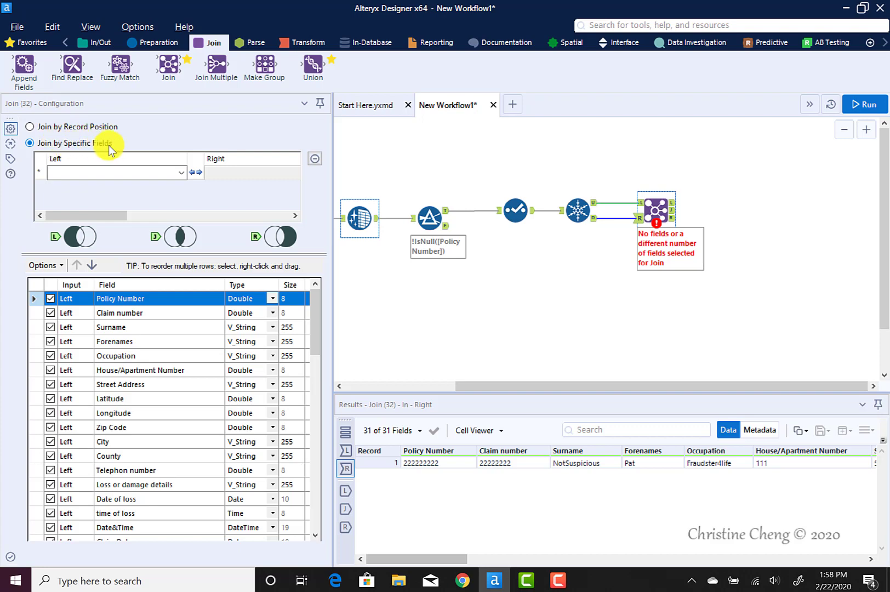
Configure the Join tool to match left and right records on House/Apartment Number, Street Address, Zip Code and City
left_click(181, 171)
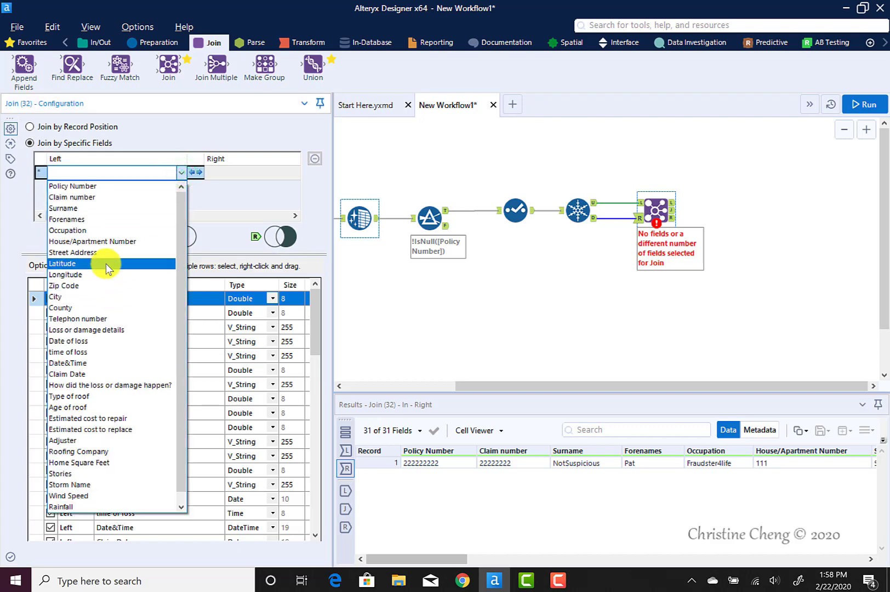
left_click(106, 241)
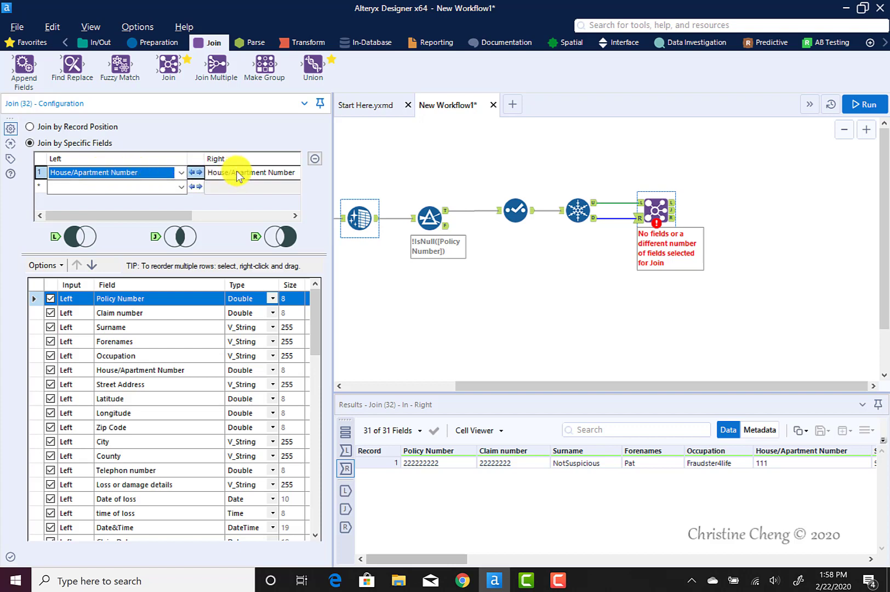
left_click(181, 186)
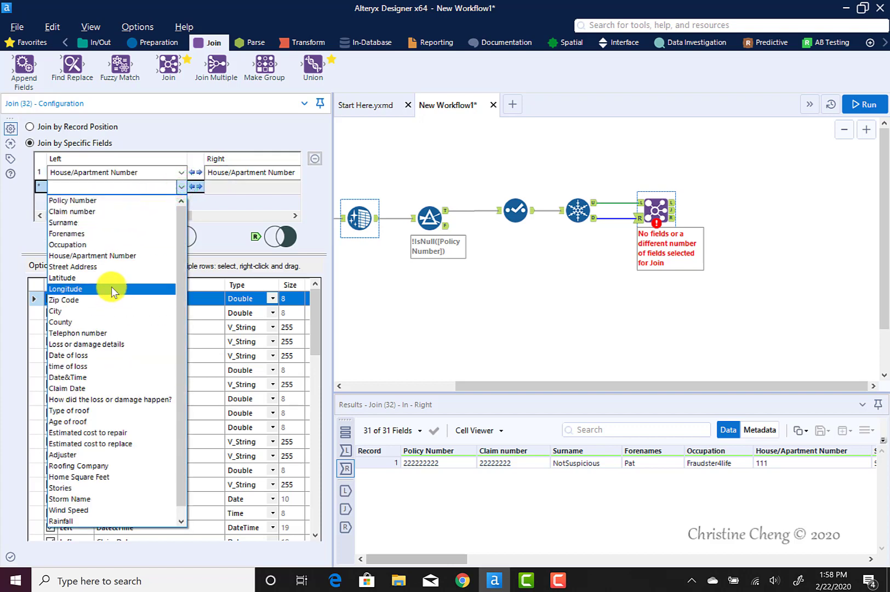
left_click(111, 268)
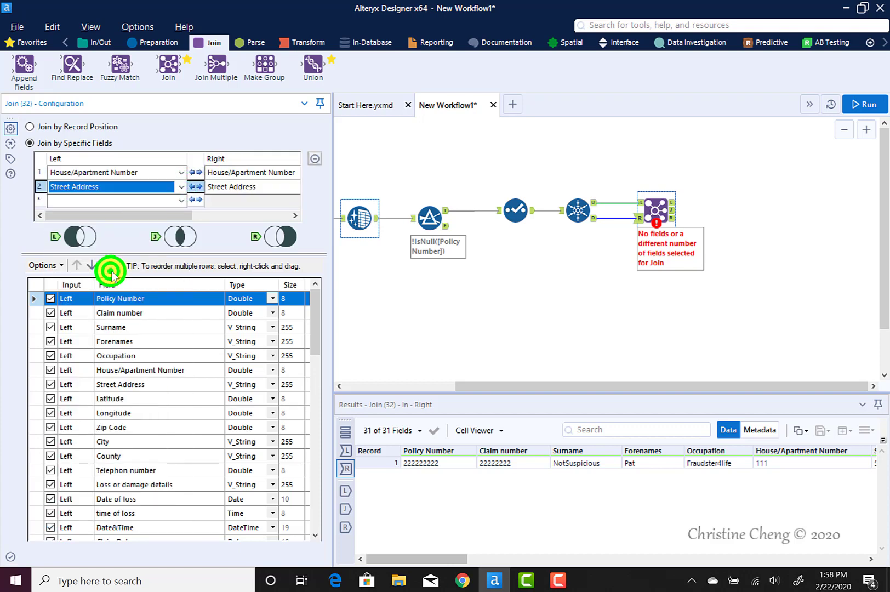
left_click(181, 199)
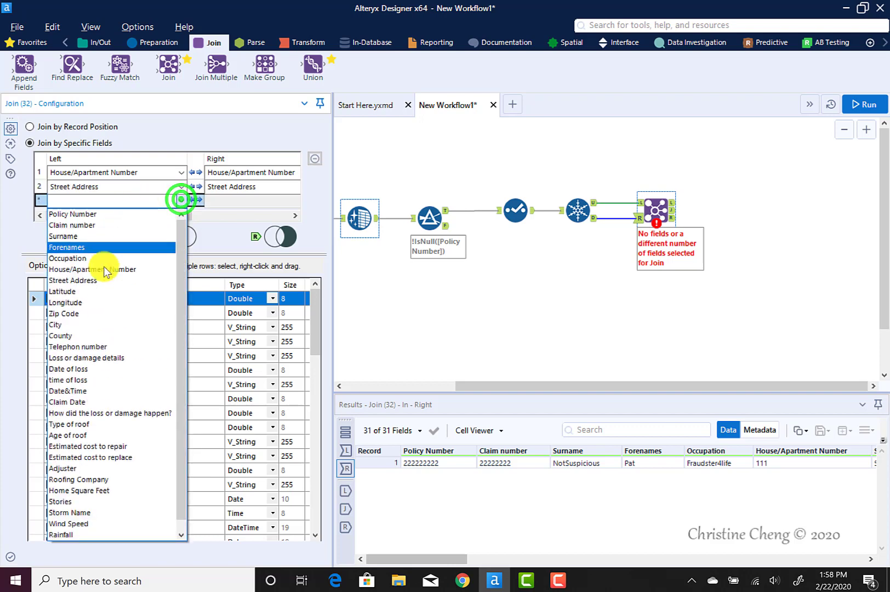
left_click(99, 313)
left_click(294, 204)
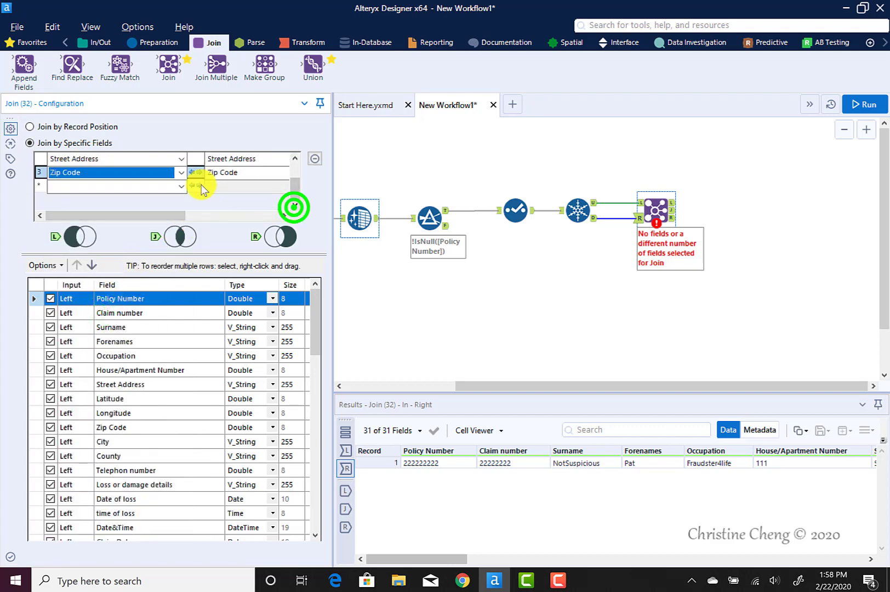
left_click(180, 186)
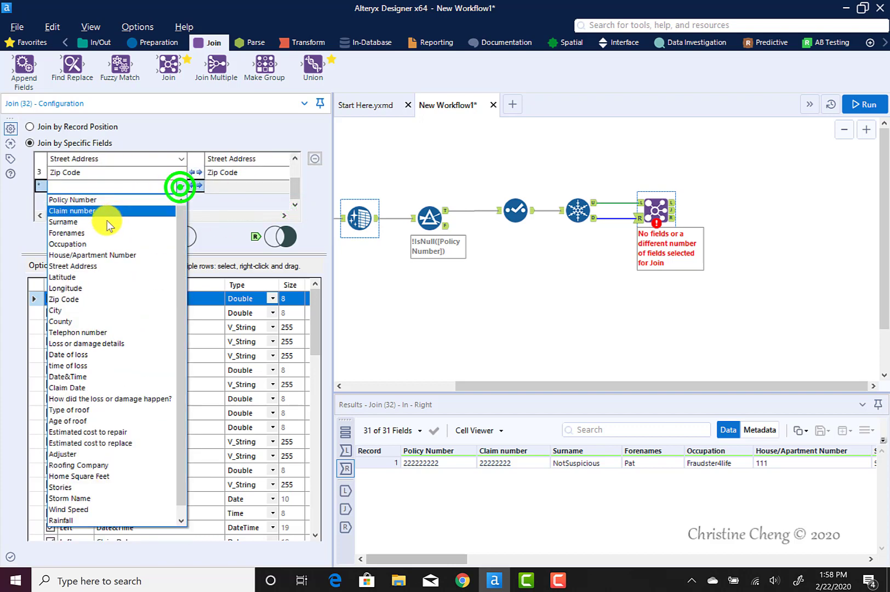
left_click(93, 311)
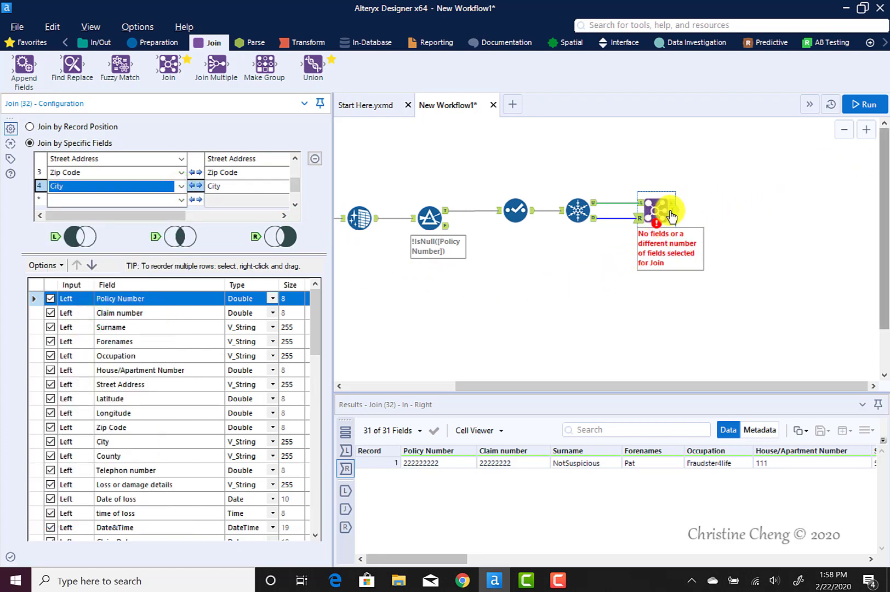
Run the workflow and view the unjoined records in the Join tool's left output
left_click(864, 105)
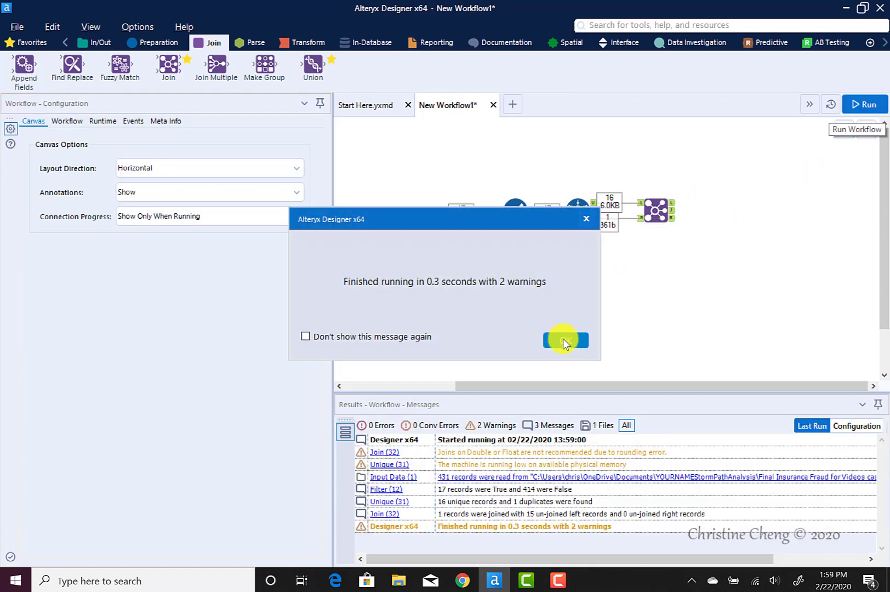
left_click(562, 338)
left_click(647, 210)
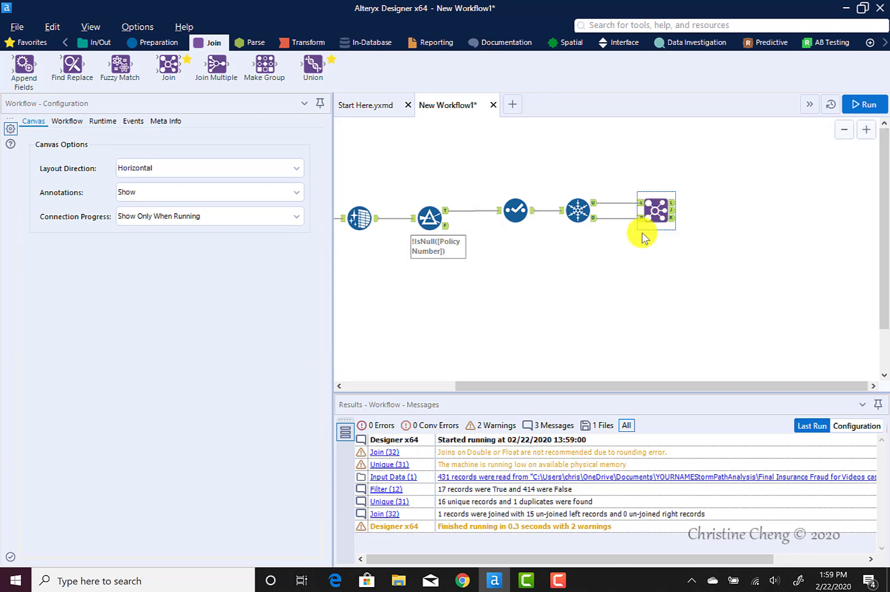
left_click(673, 206)
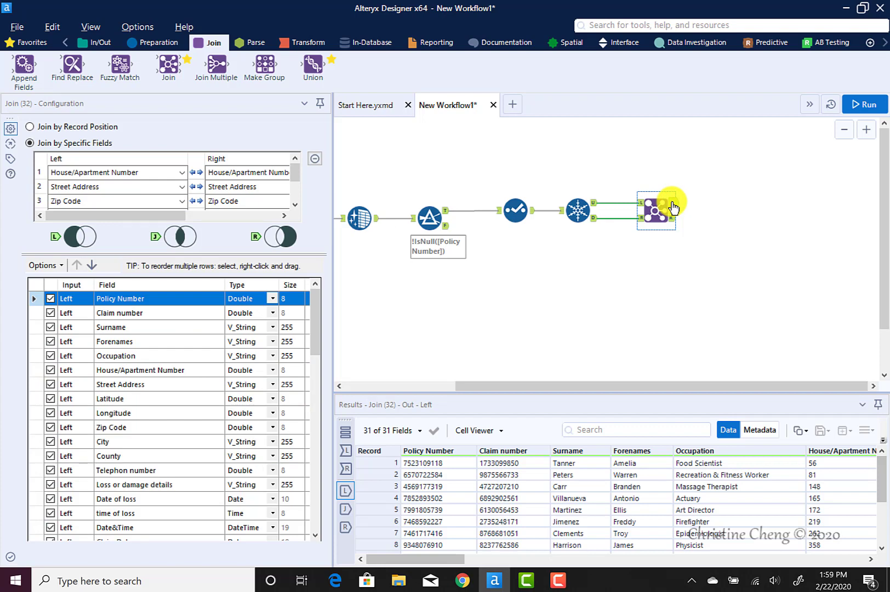
Examine the Join tool's right and joined outputs and compare them with the Unique tool's duplicates output
left_click(580, 208, "ctrl")
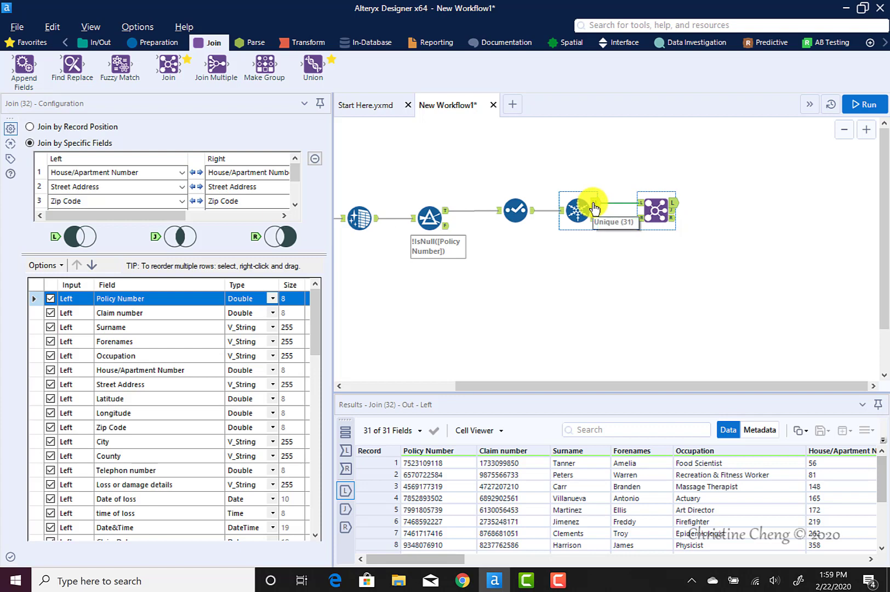
left_click_drag(593, 217, 672, 222)
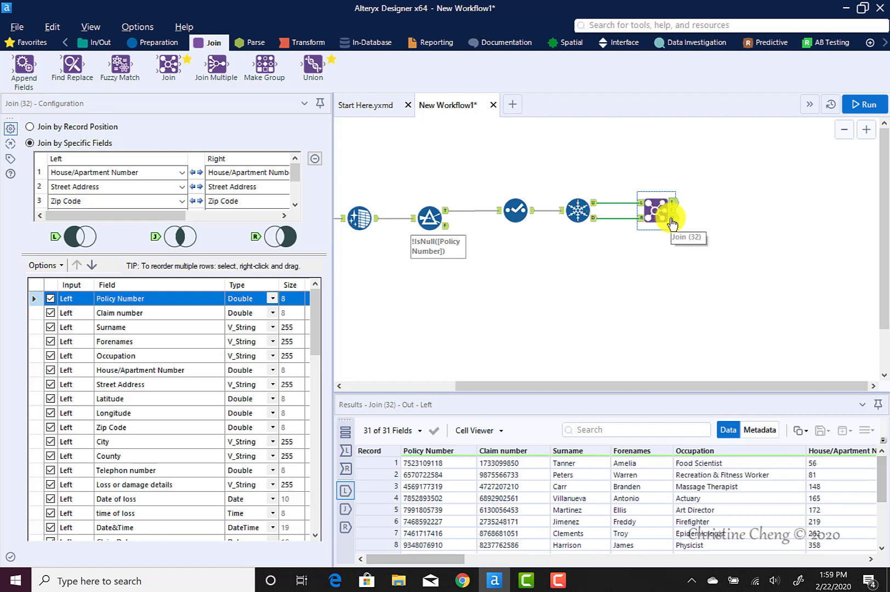
left_click(672, 221)
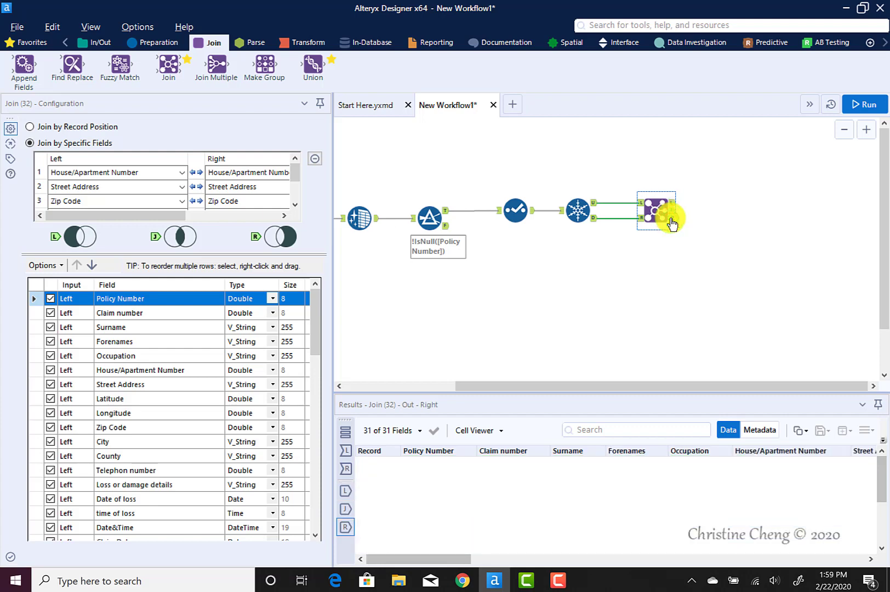
left_click(595, 224)
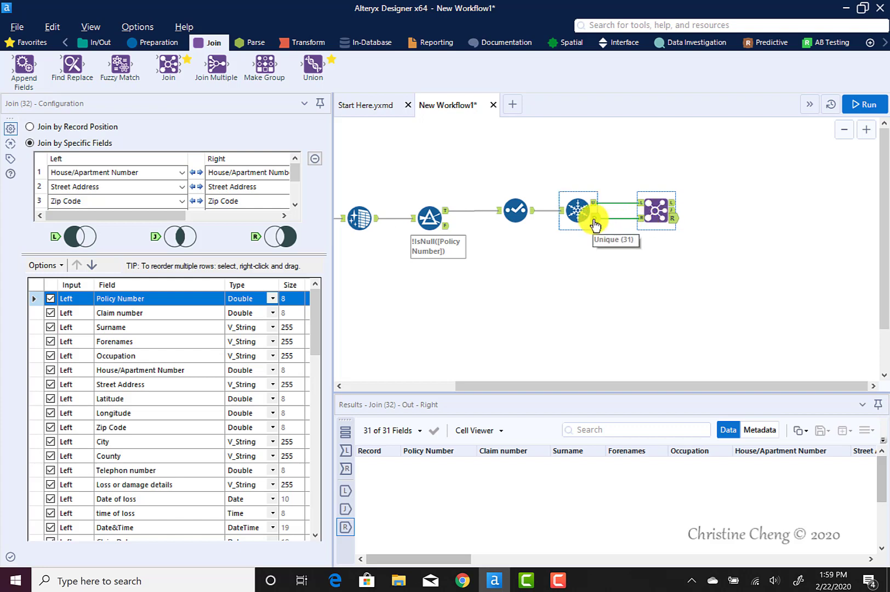
left_click(646, 213)
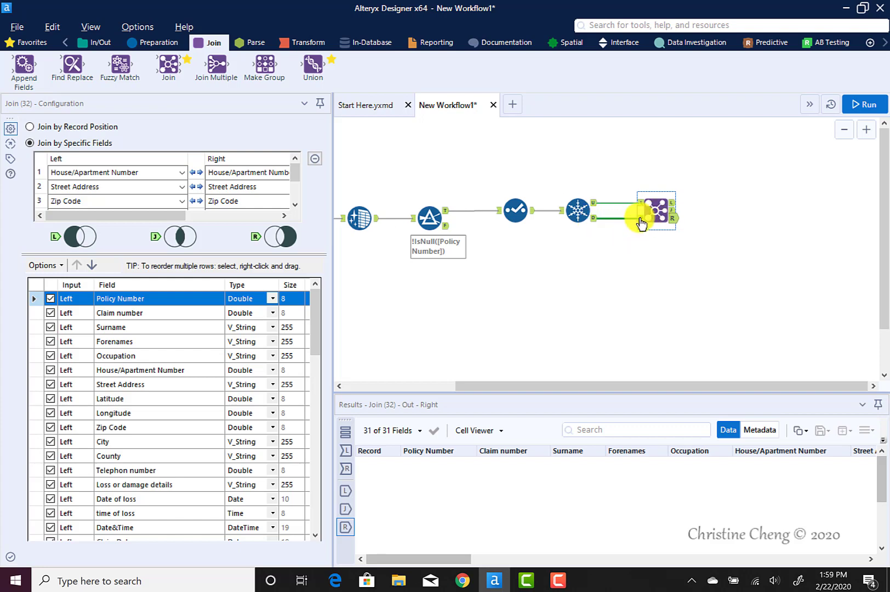
left_click(674, 213)
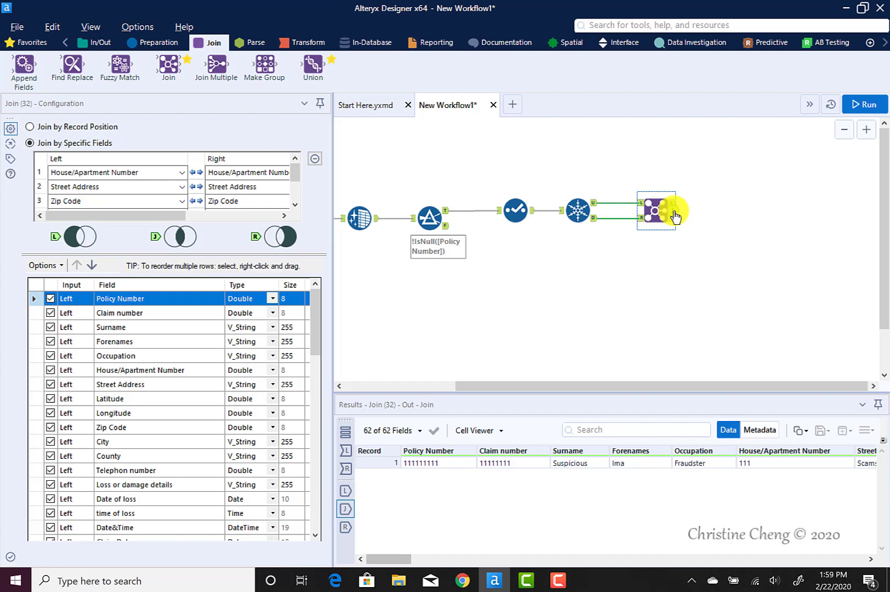
left_click(593, 219)
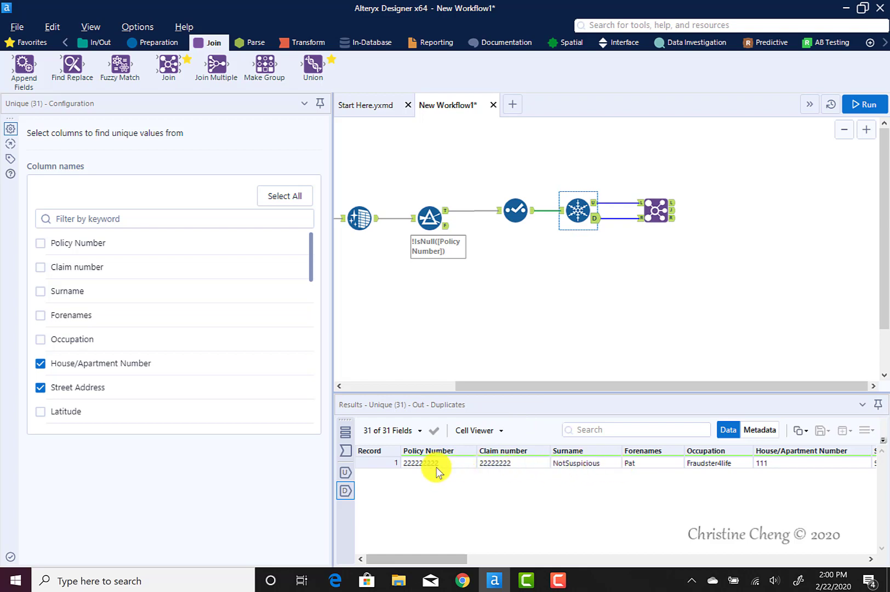
Add a Union tool after the Join tool, combining the Join tool's joined output with the Unique tool's duplicates output
left_click(669, 208)
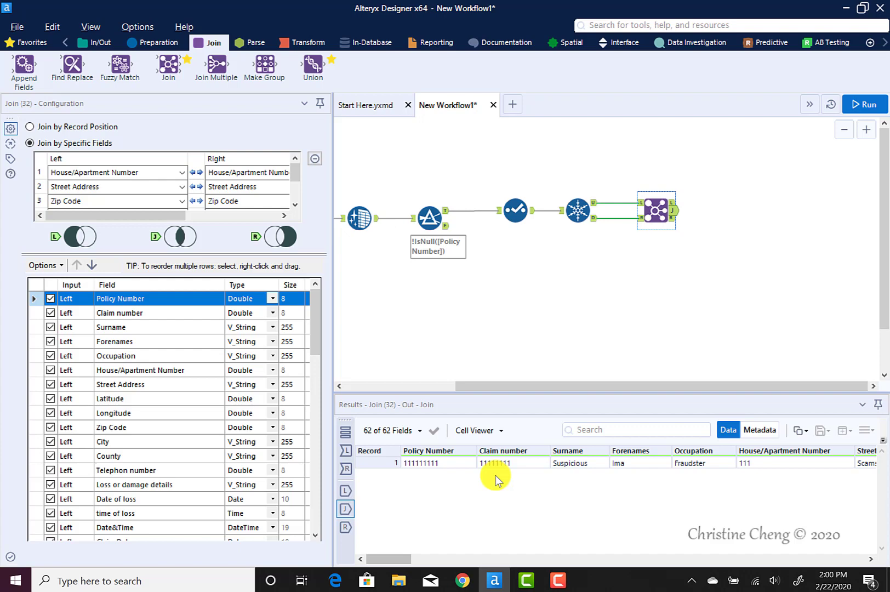
left_click(595, 269)
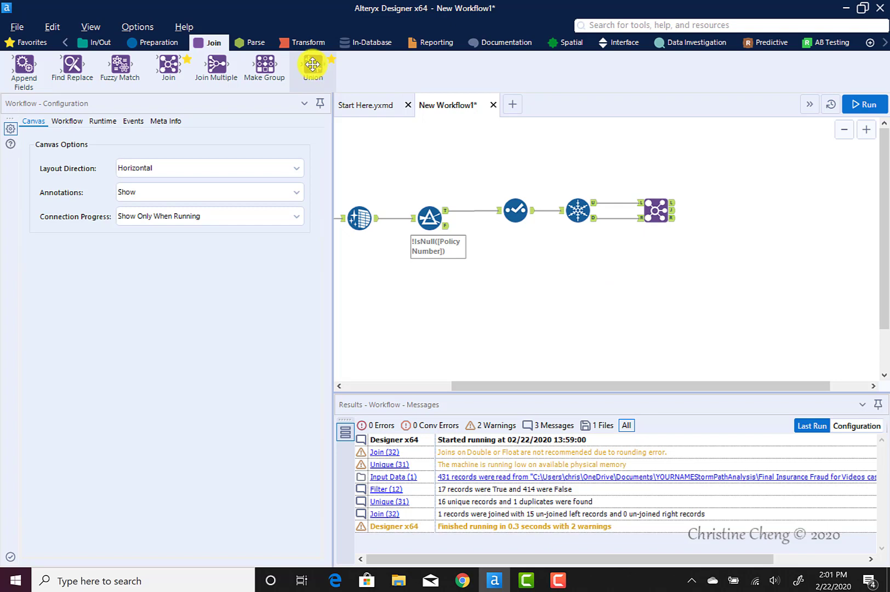
left_click_drag(312, 64, 721, 214)
left_click(672, 216)
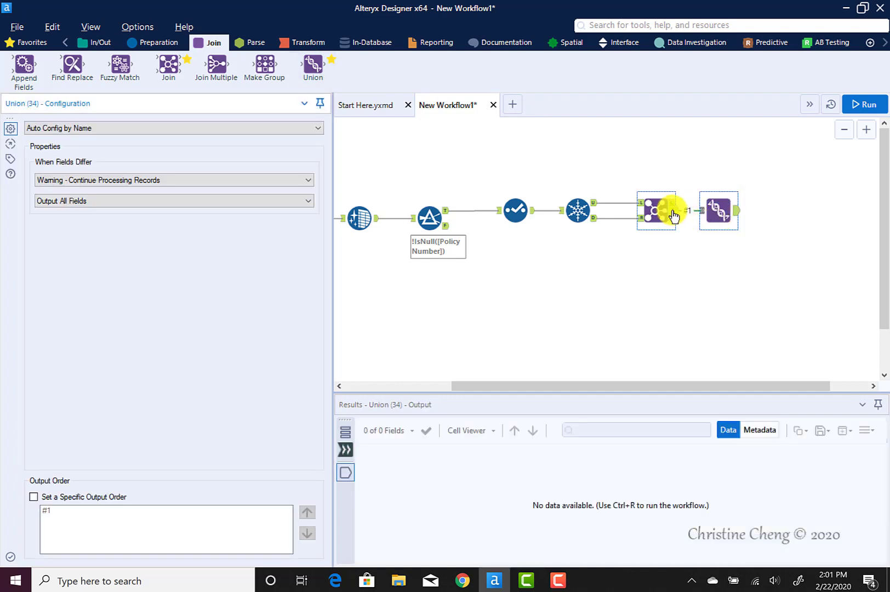
left_click(706, 216)
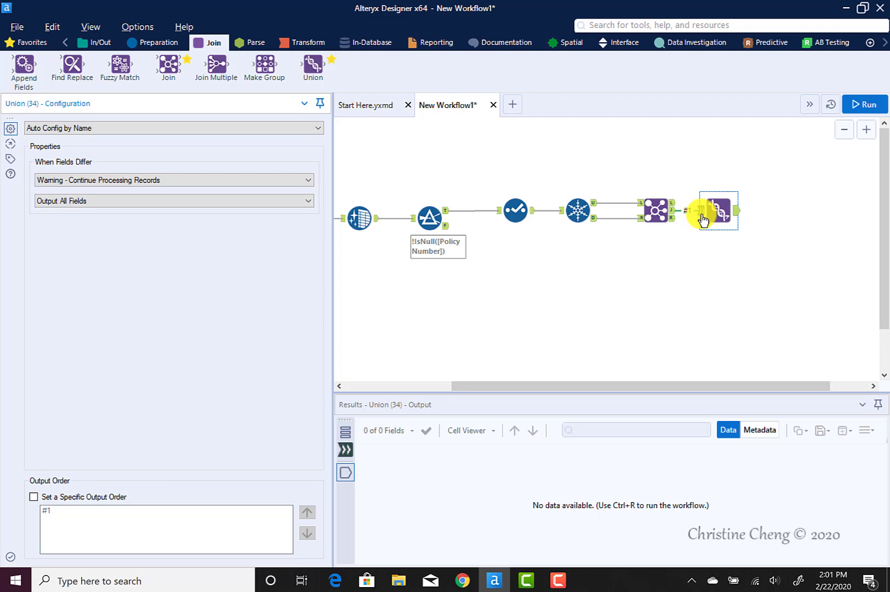
left_click(594, 221)
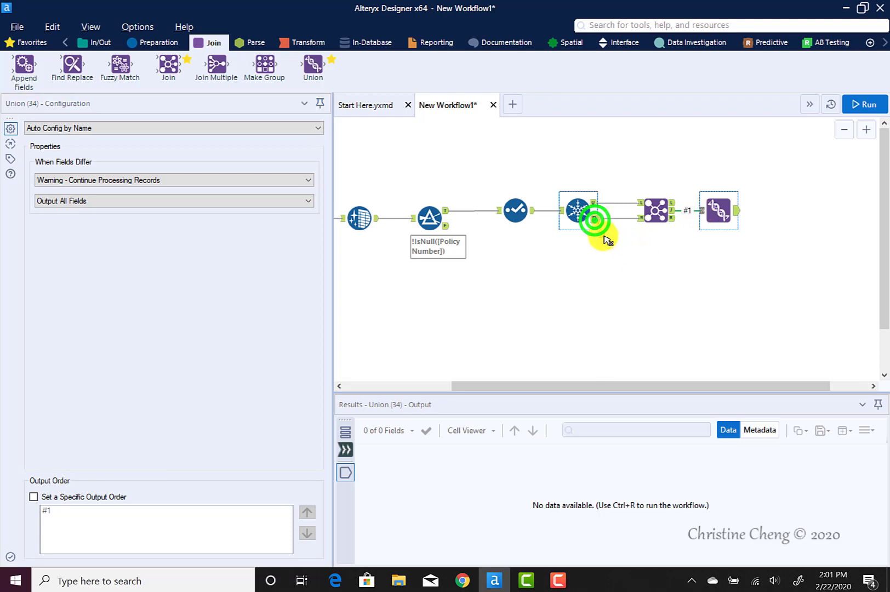
left_click_drag(606, 240, 711, 217)
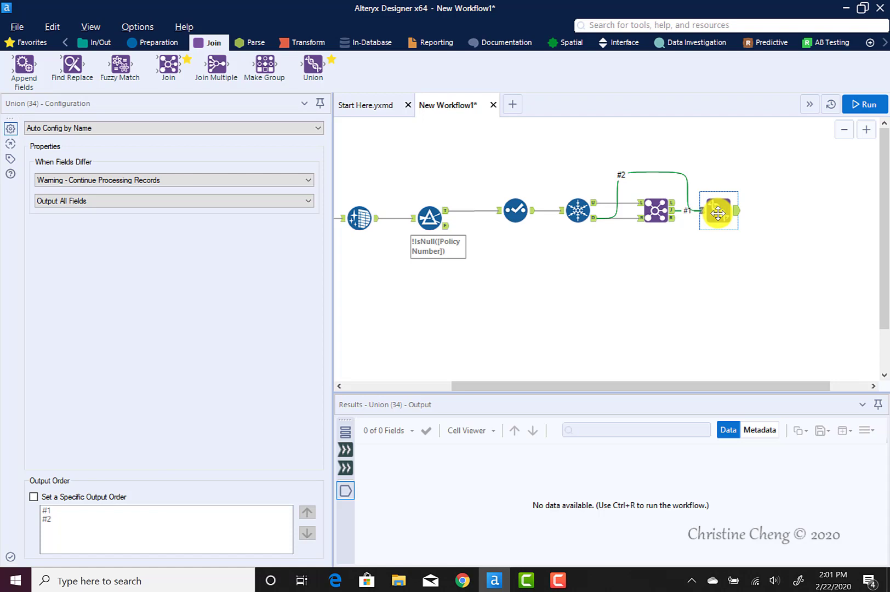
Run the workflow and view the combined records in the Union tool's output
left_click(859, 103)
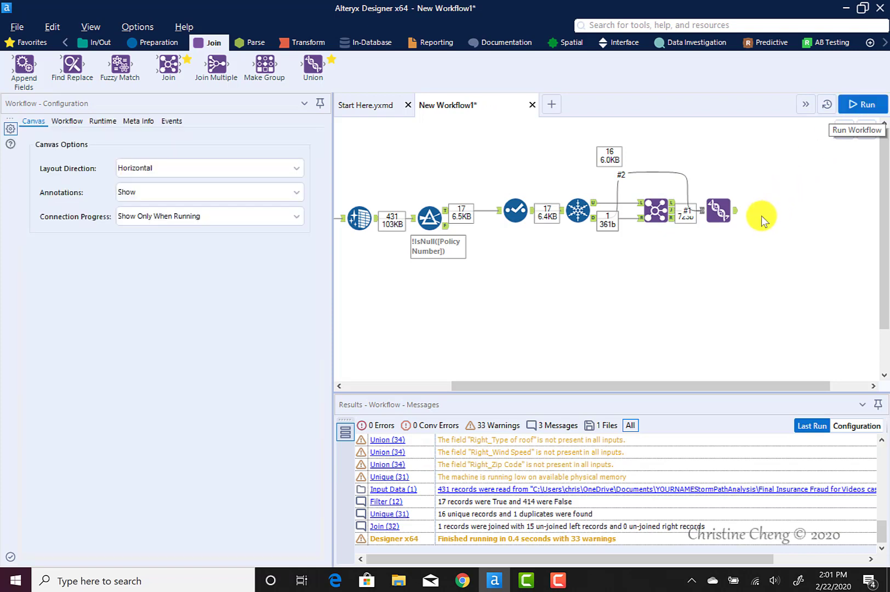
left_click(563, 339)
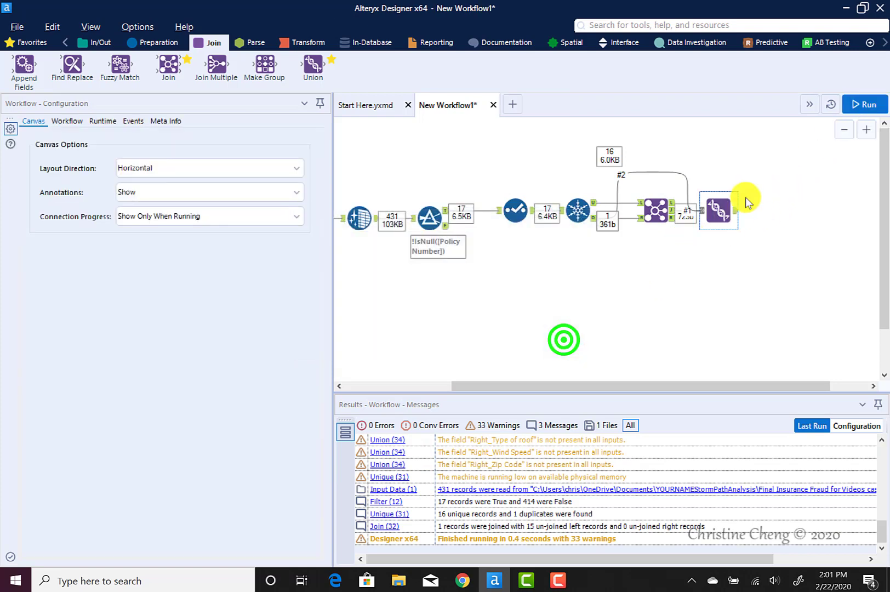
left_click(734, 209)
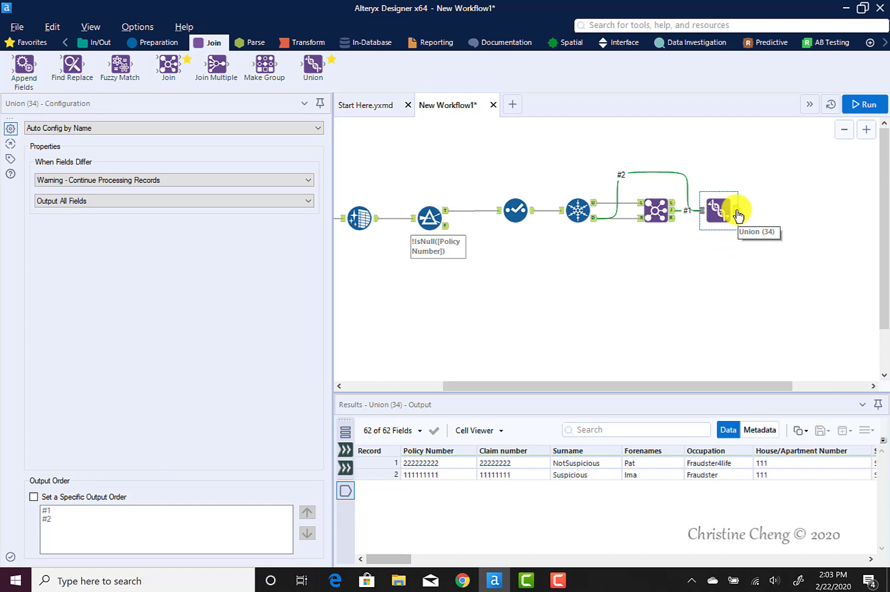
Add an Output Data tool after the Union tool, connected to its output
left_click(94, 44)
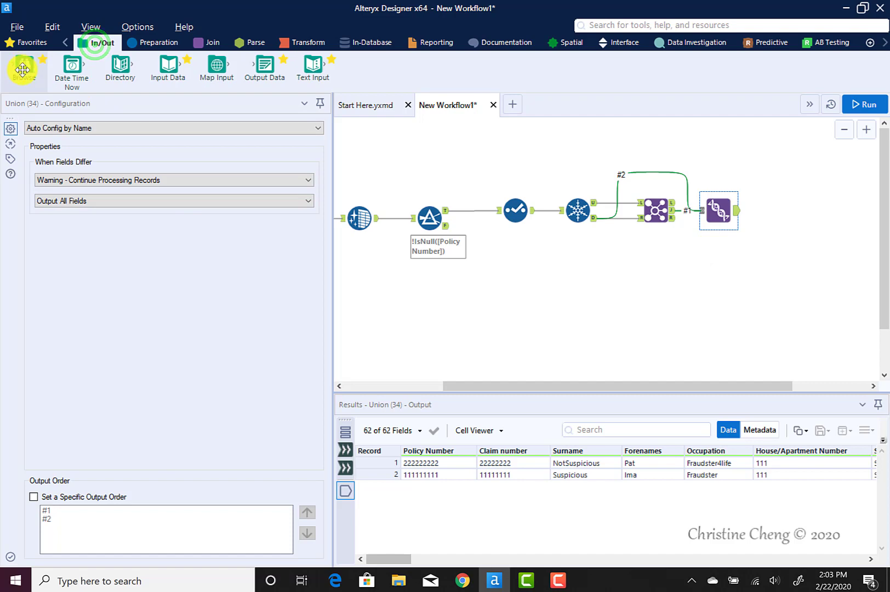
left_click(22, 69)
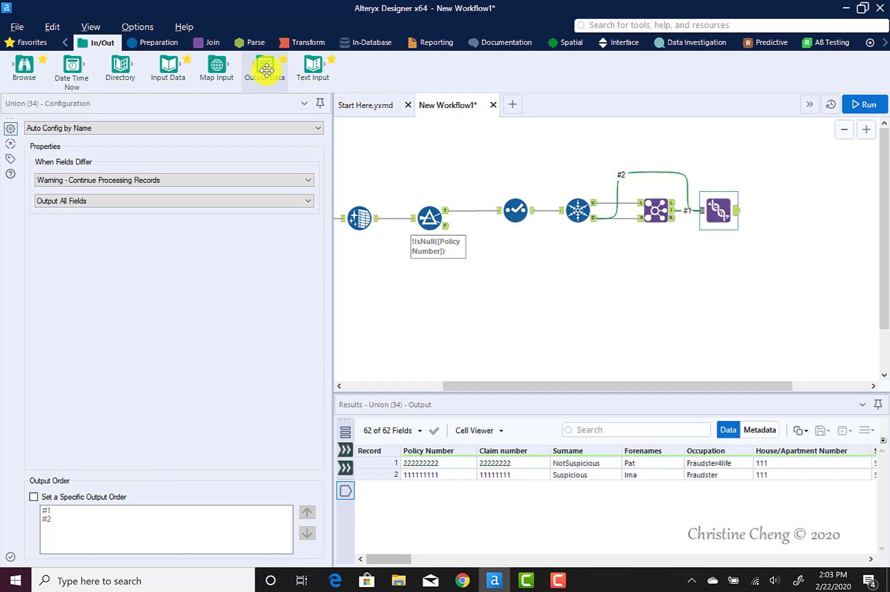
left_click_drag(266, 69, 782, 214)
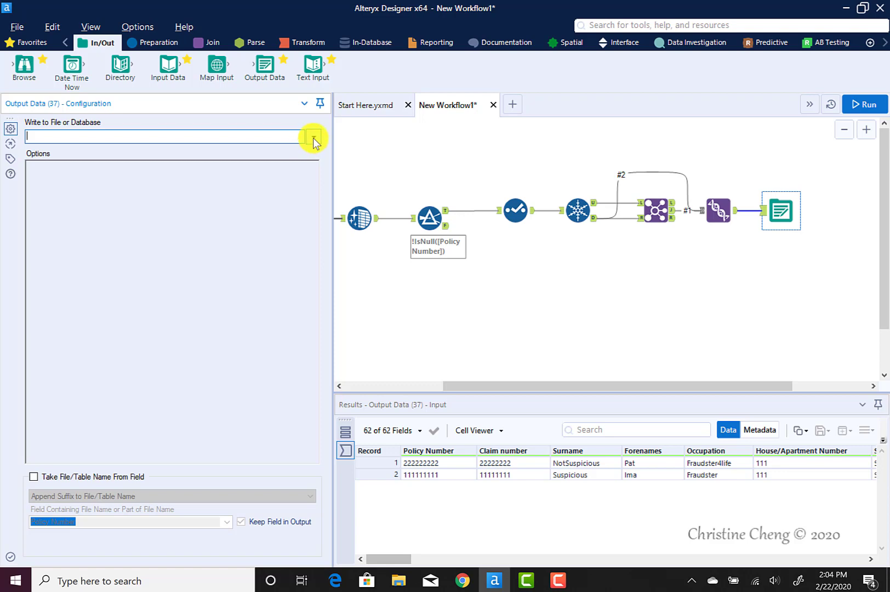
Set the Output Data tool to write to the Excel file YOURNAMEDuplicateClaims in the YOURNAMEStormPathAnalysis folder, with the worksheet name Sheet1
left_click(312, 137)
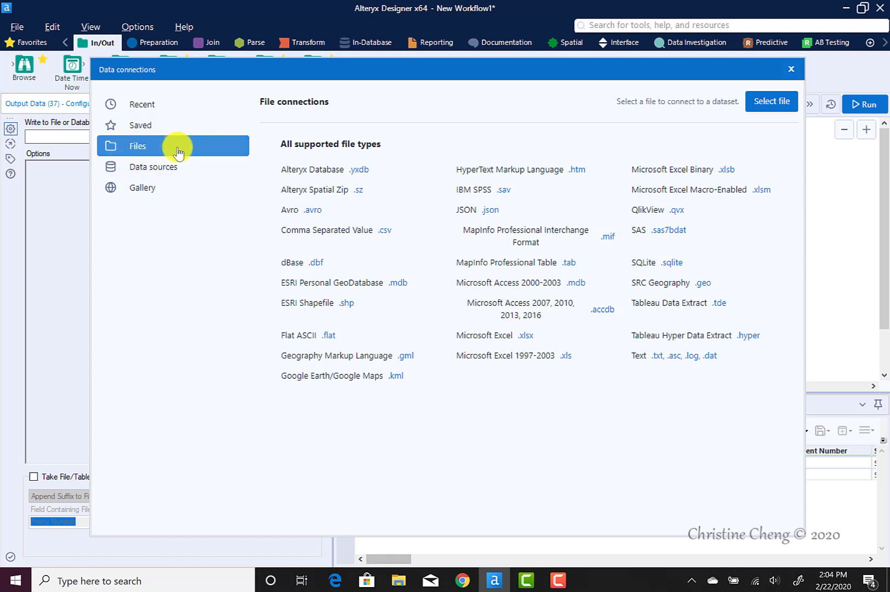
left_click(763, 103)
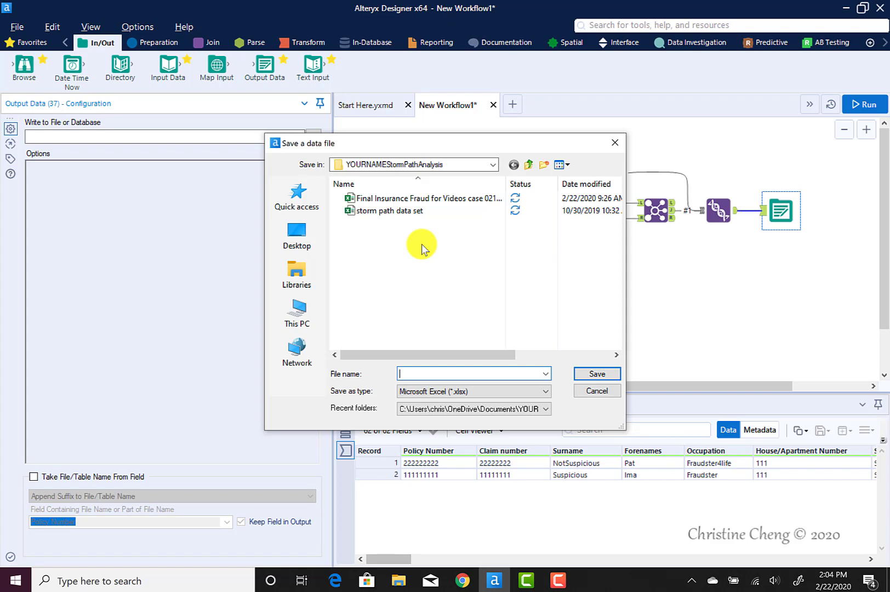
type("YOURNAMEDuplicateClaims")
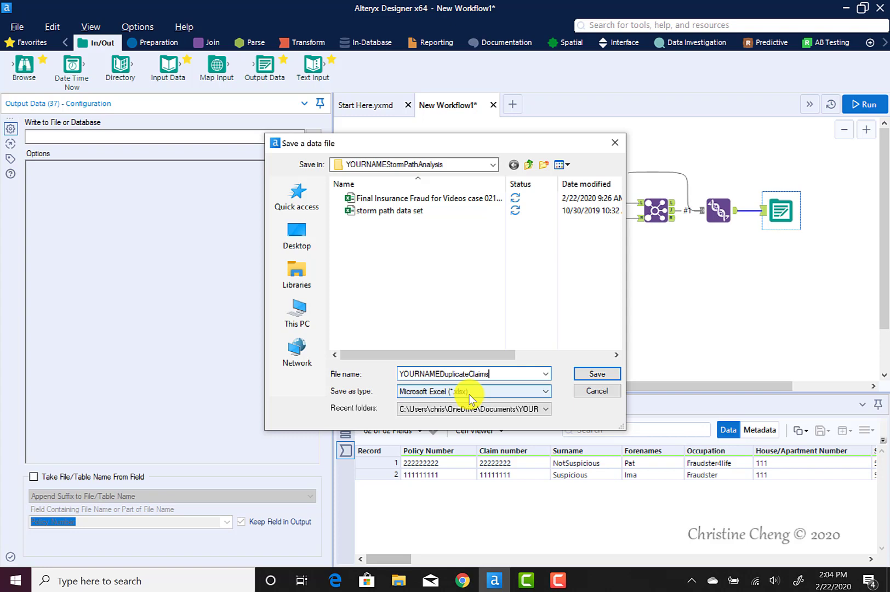
left_click(605, 375)
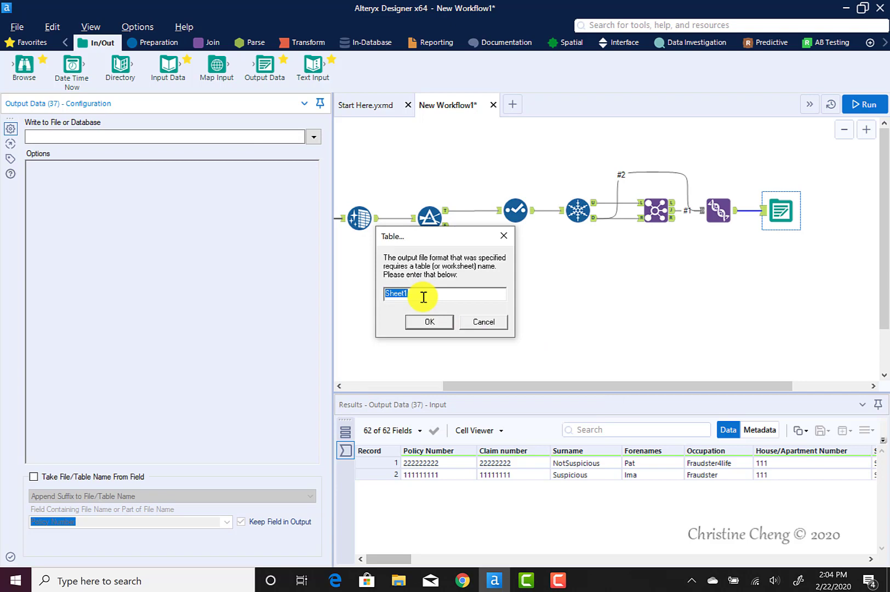
left_click(432, 322)
left_click(431, 324)
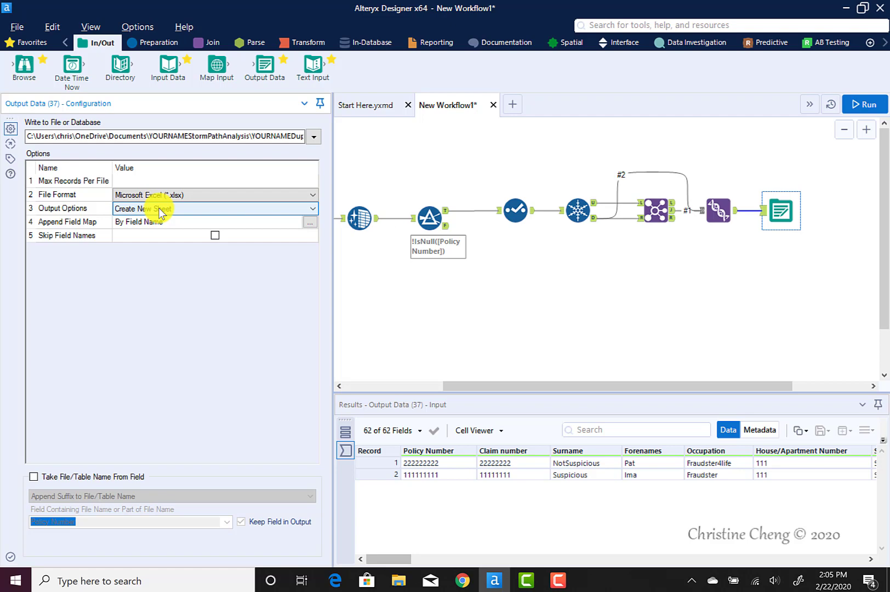
Set the Output Data tool's output option to Overwrite File (Remove) and run the workflow to write the file
left_click(312, 207)
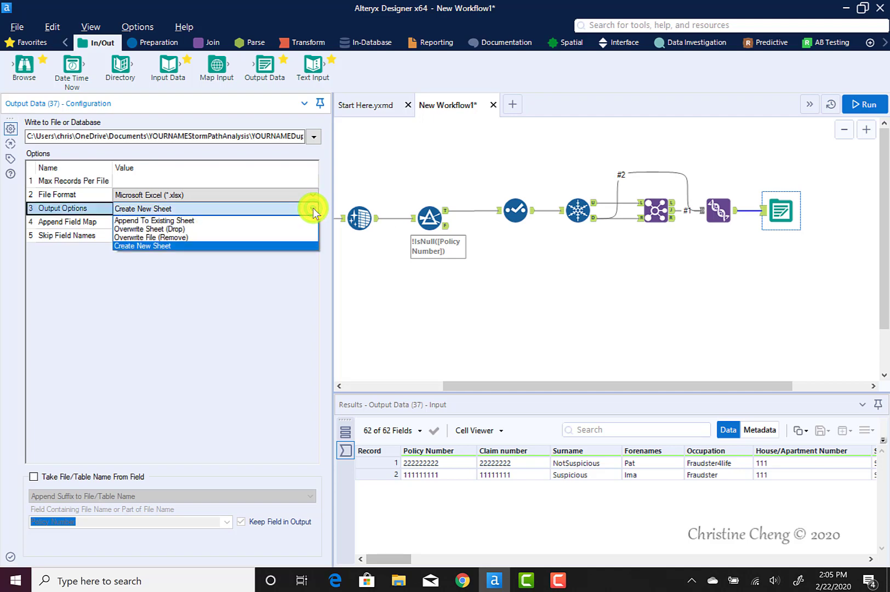
left_click(244, 237)
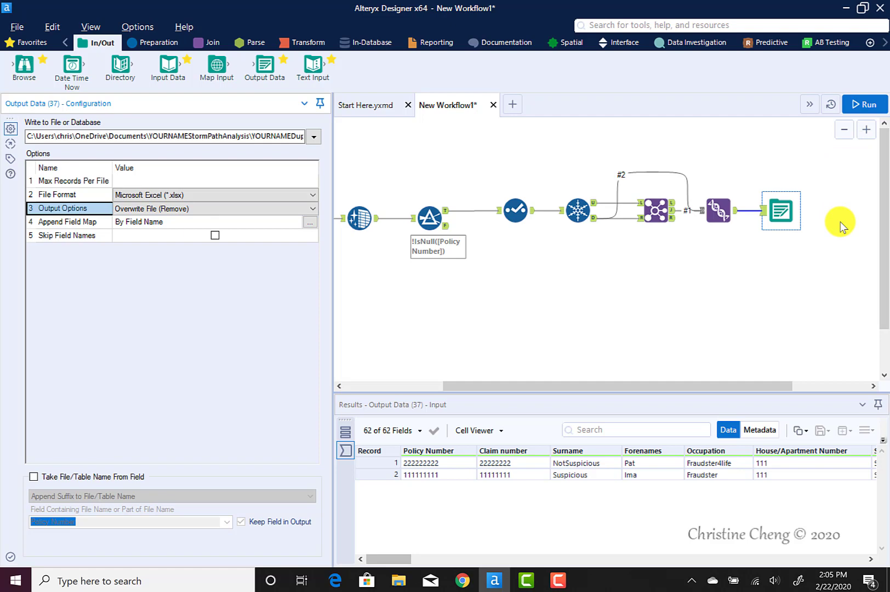
left_click(862, 101)
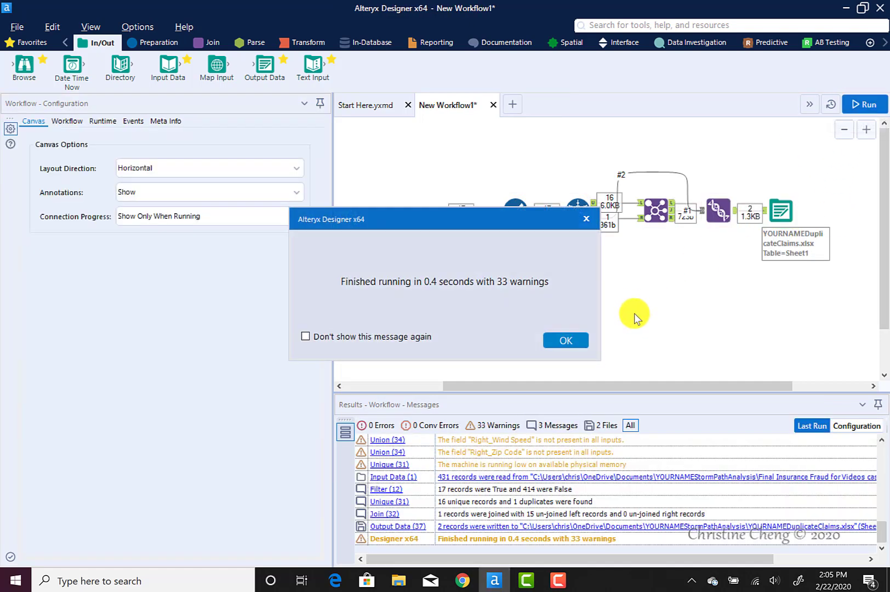
left_click(561, 338)
Switch to File Explorer and open the YOURNAMEDuplicateClaims workbook from the YOURNAMEStormPathAnalysis folder in Documents
left_click(397, 579)
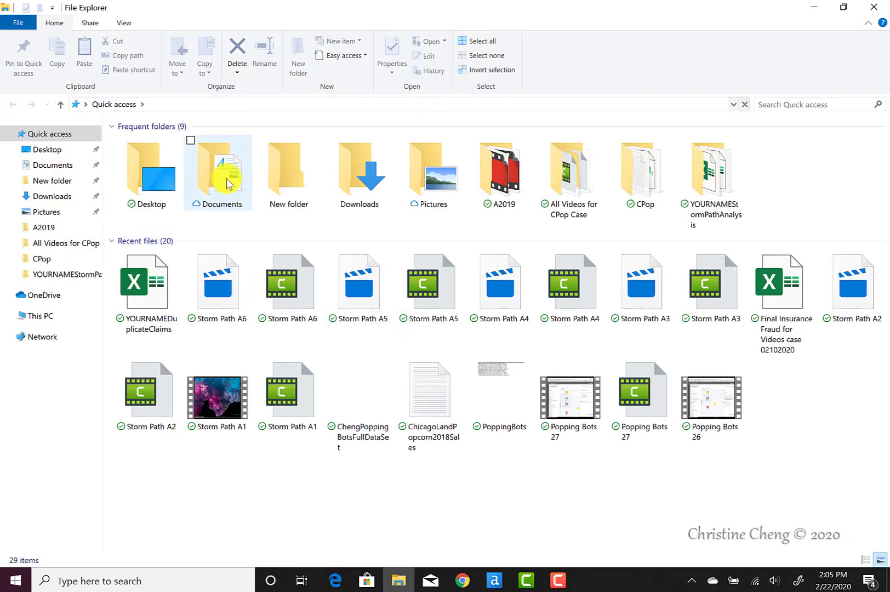
double_click(226, 177)
double_click(196, 442)
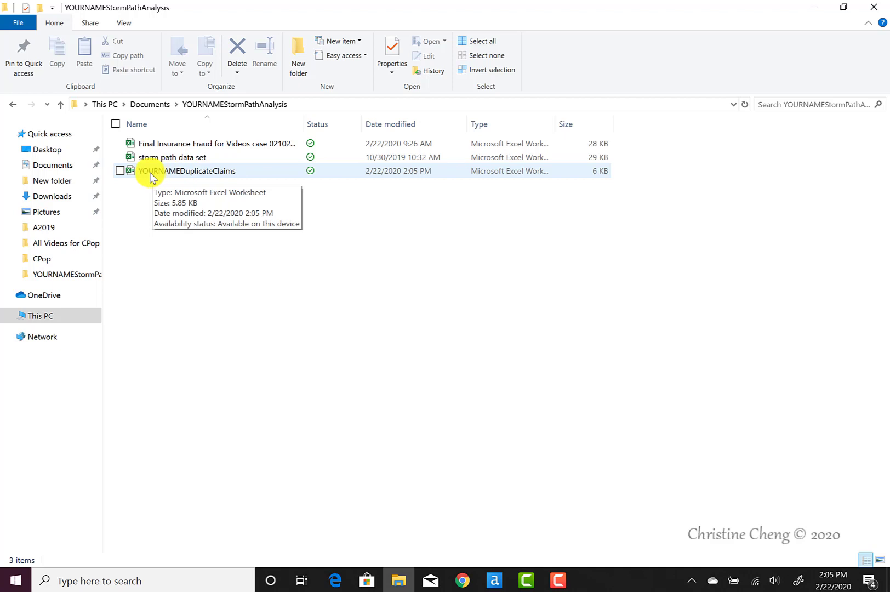
double_click(150, 173)
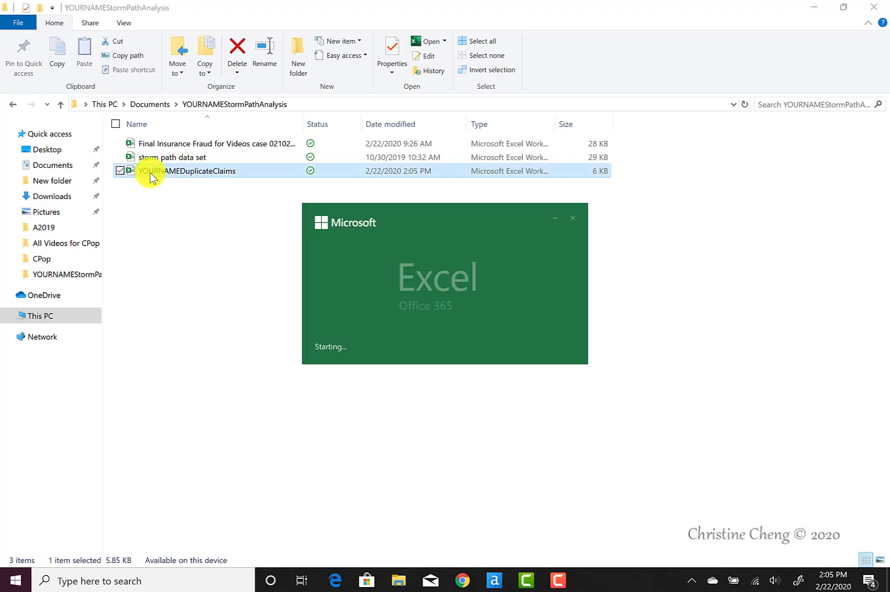